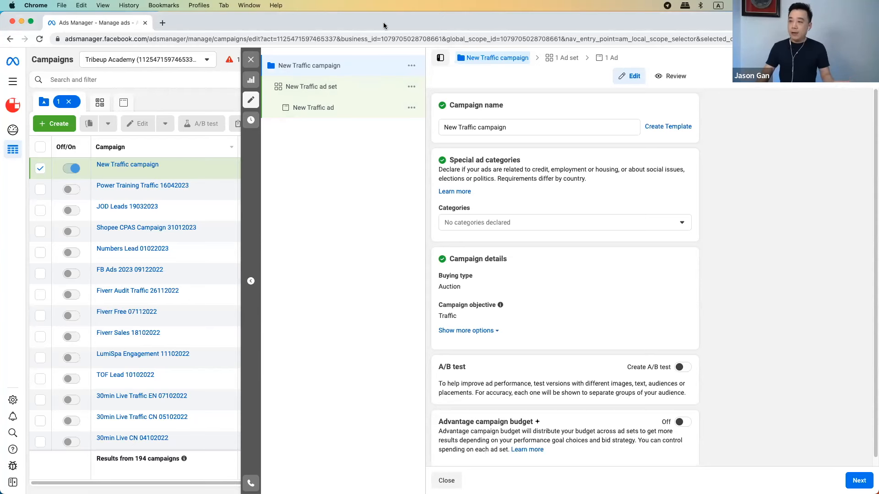
Open the New Traffic ad set at its Audience section and enlarge the page for easier reading
left_click(332, 88)
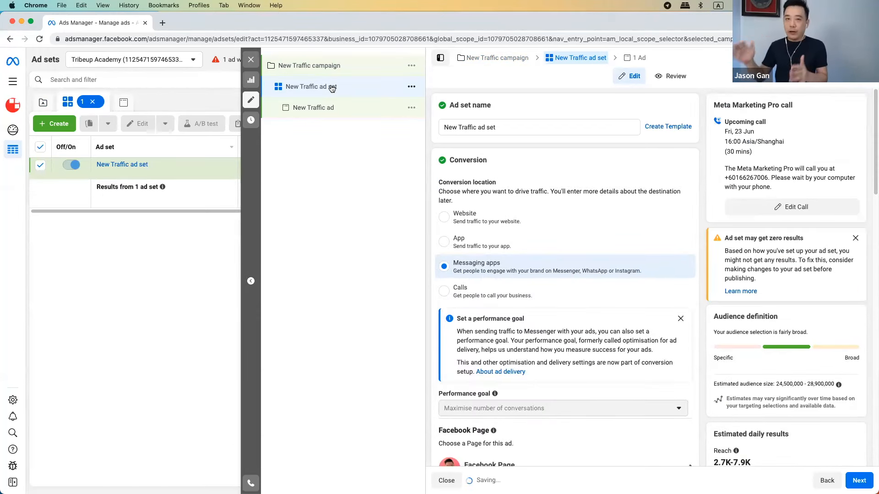
scroll(479, 214, "down", 10)
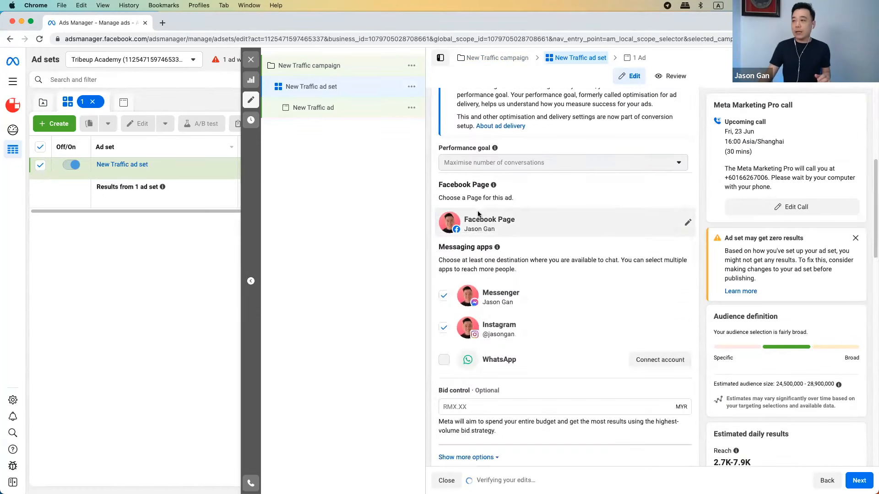
scroll(529, 251, "down", 7)
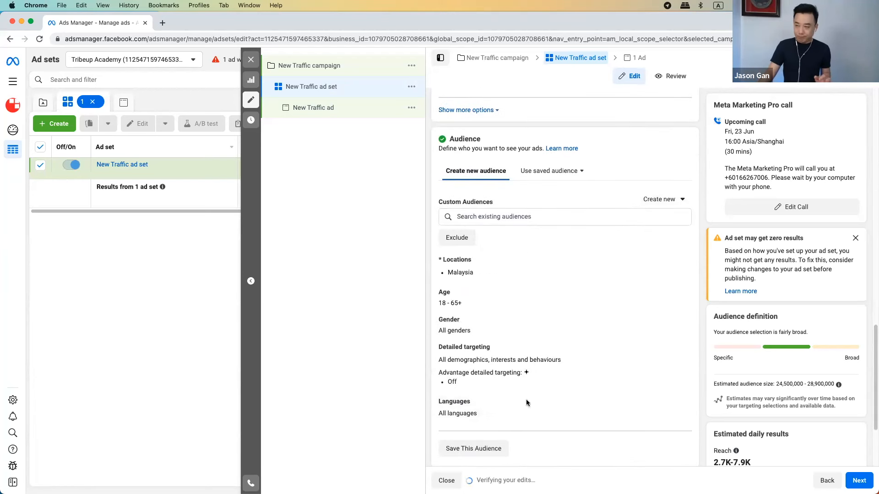
scroll(525, 256, "down", 1)
scroll(526, 254, "down", 1)
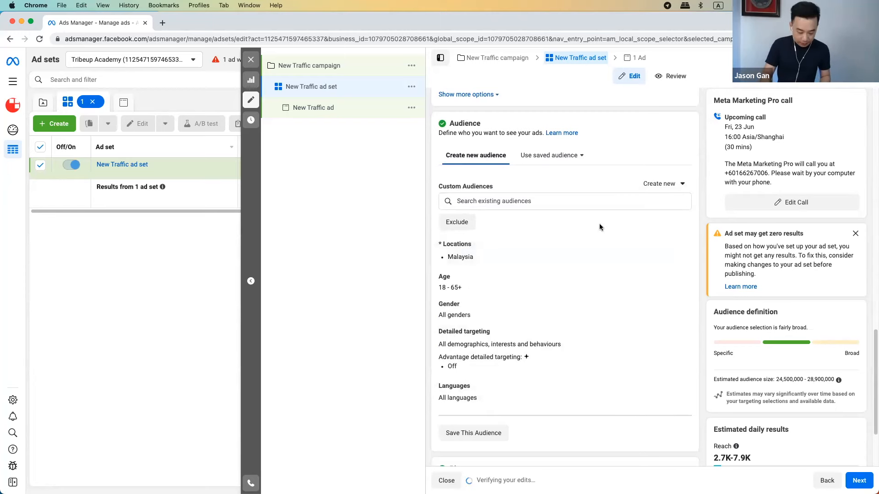
key("super+plus")
key("super+plus")
key("super+plus")
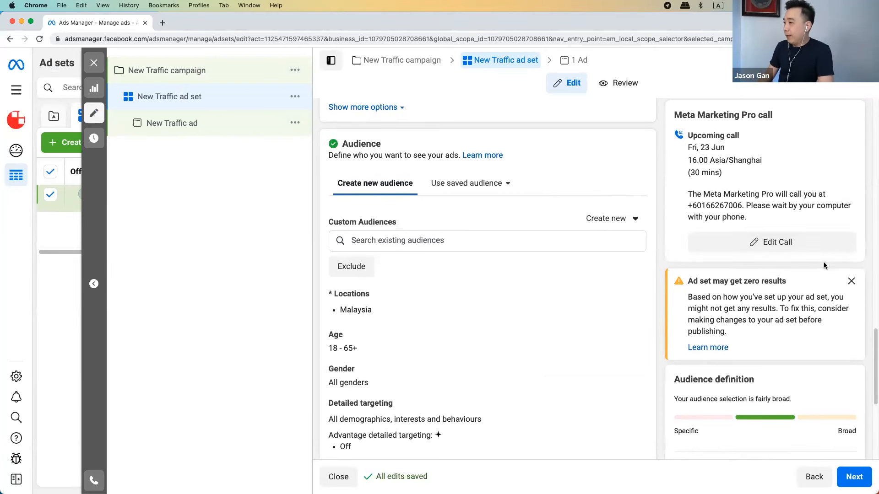
Edit the audience's Malaysia location targeting to reach only people living in this location
scroll(520, 261, "down", 1)
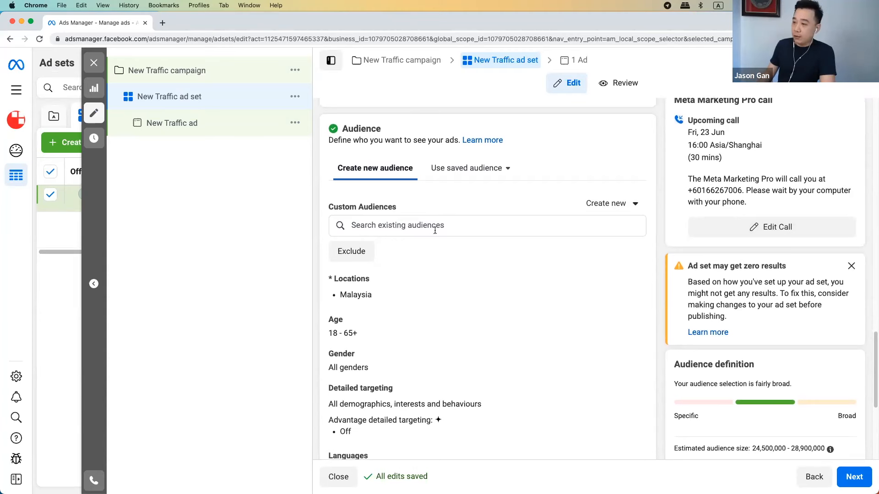
scroll(429, 262, "down", 1)
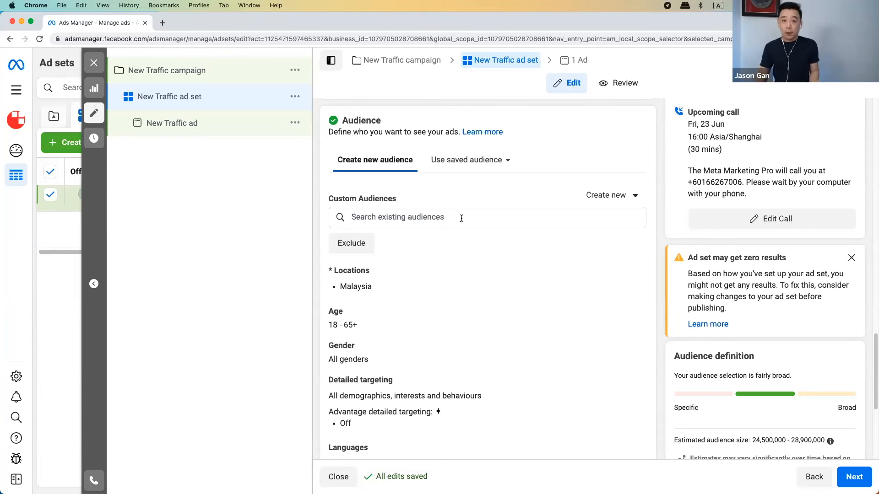
scroll(529, 270, "down", 1)
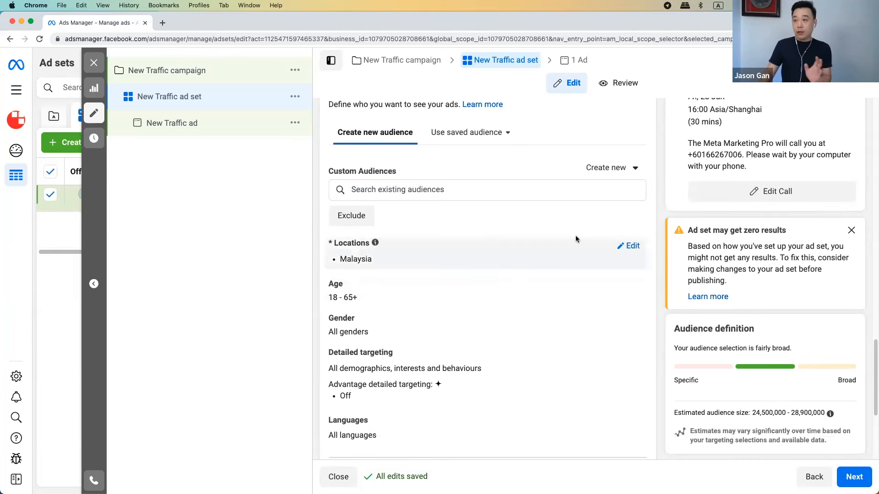
left_click(629, 246)
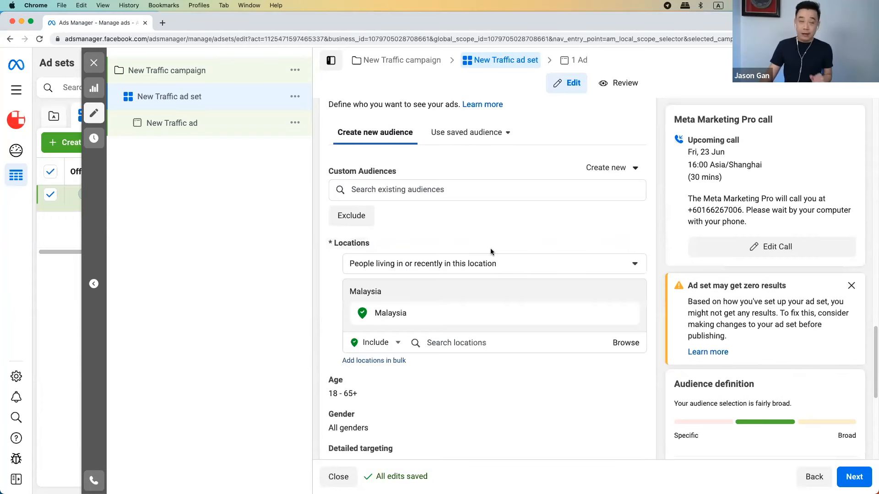
scroll(531, 242, "down", 2)
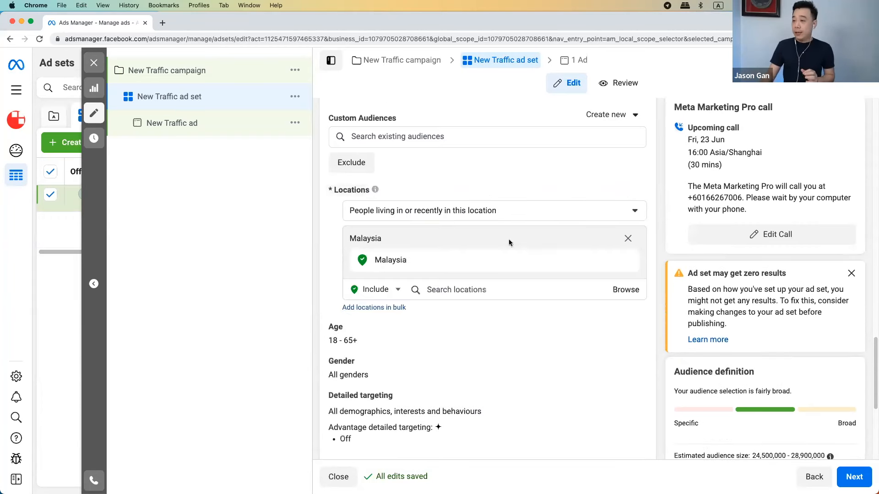
left_click(469, 210)
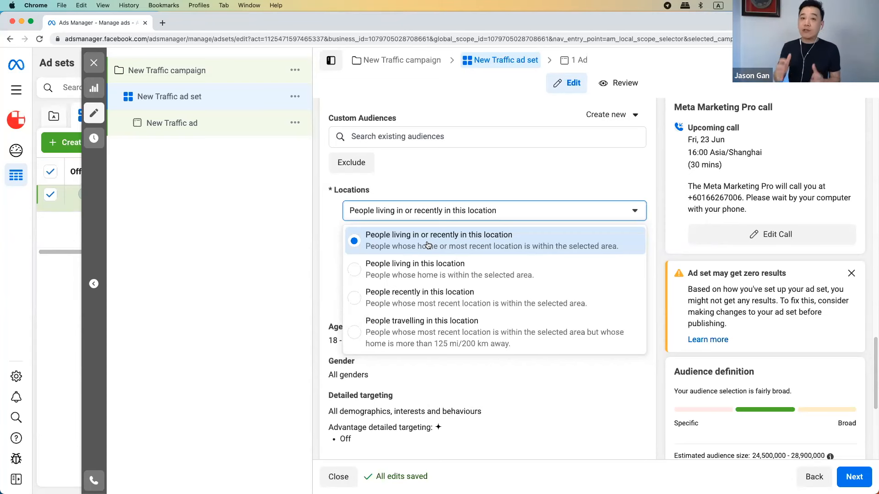
left_click(433, 268)
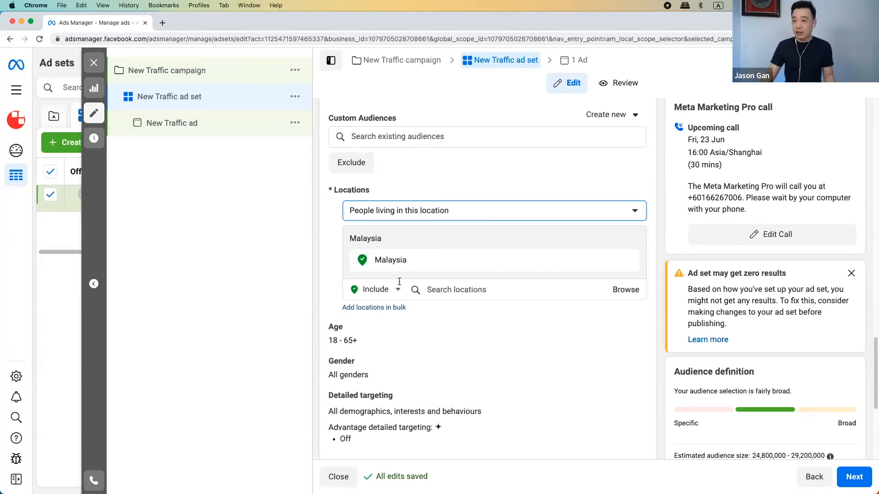
Show the locations map and drop an included targeting pin in southern Thailand, south-east of Yala
left_click(451, 292)
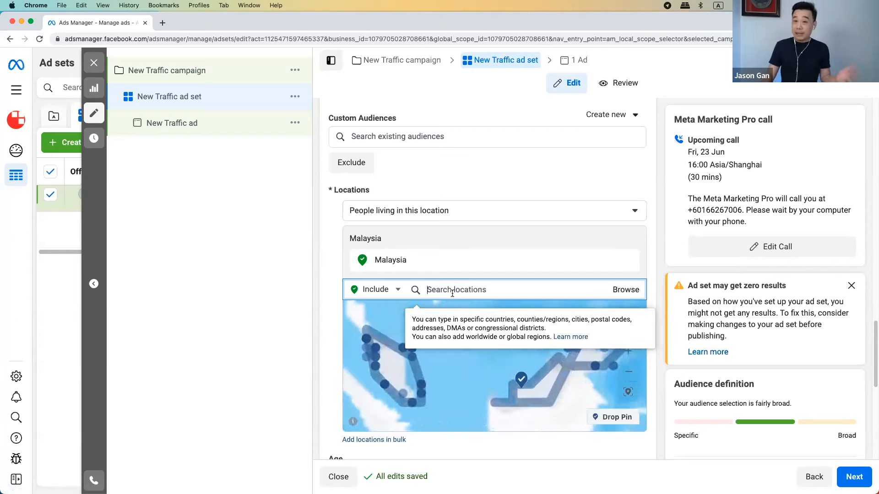
left_click(325, 274)
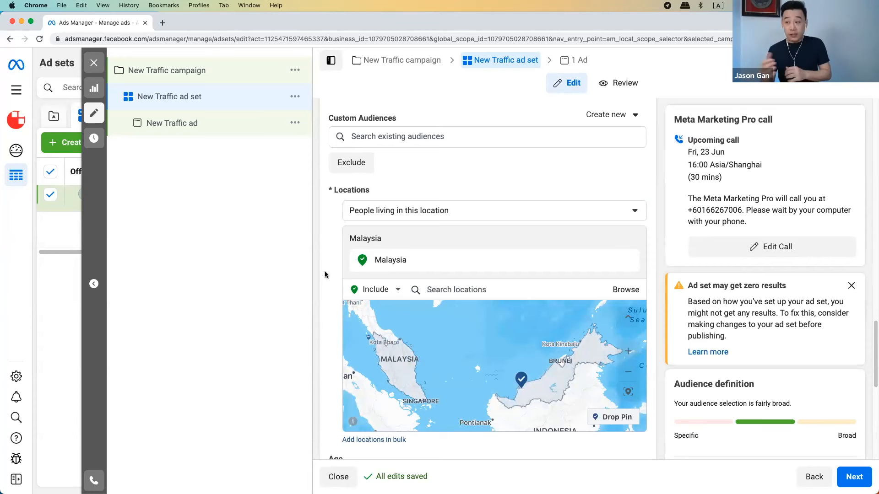
scroll(323, 300, "down", 3)
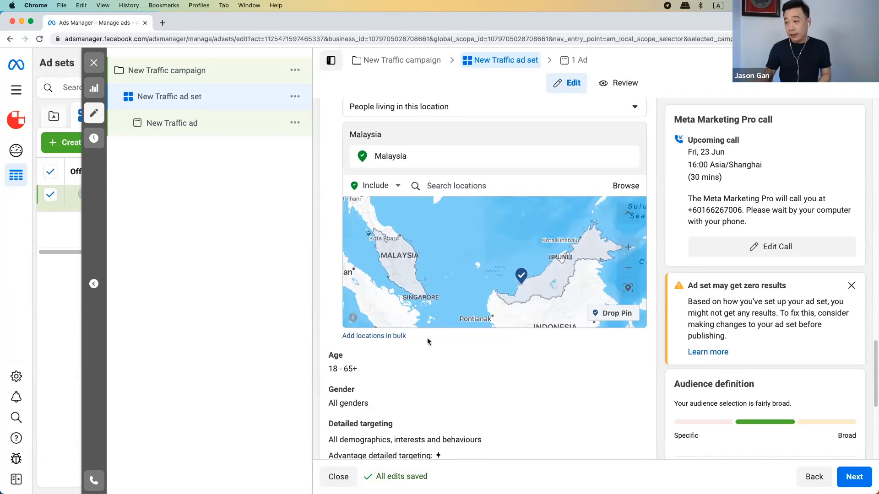
scroll(394, 246, "up", 3)
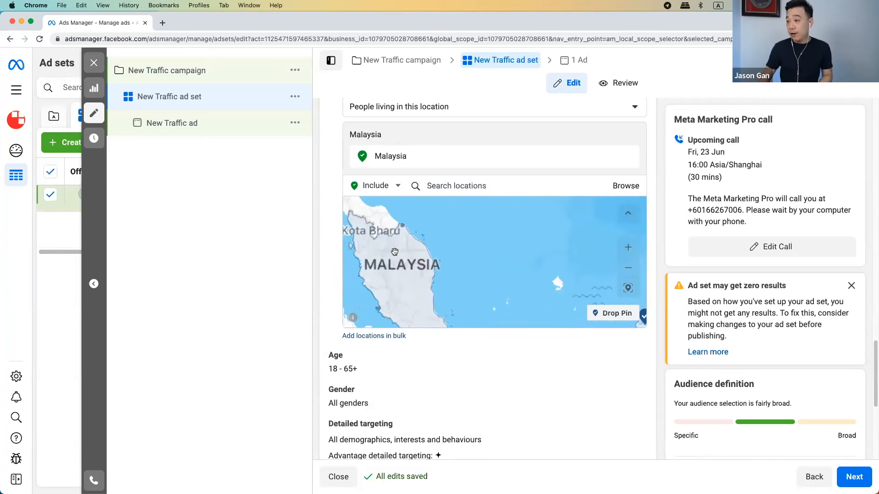
left_click(612, 313)
left_click(383, 280)
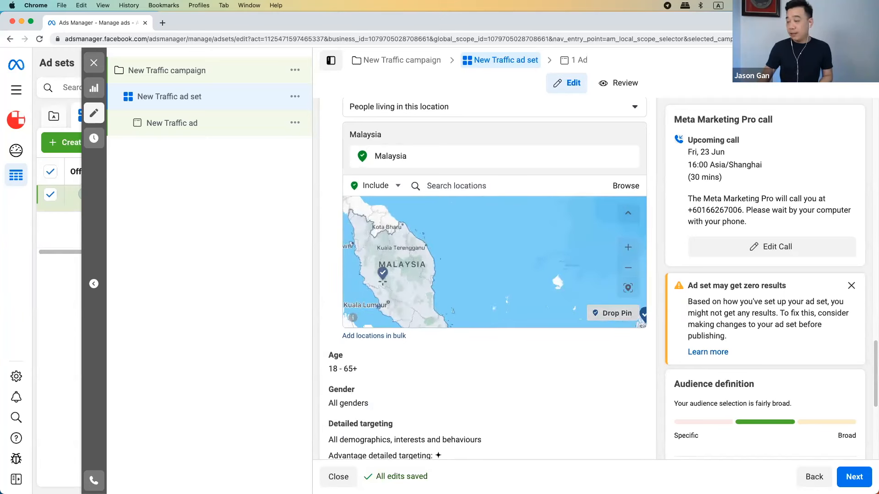
left_click(382, 216)
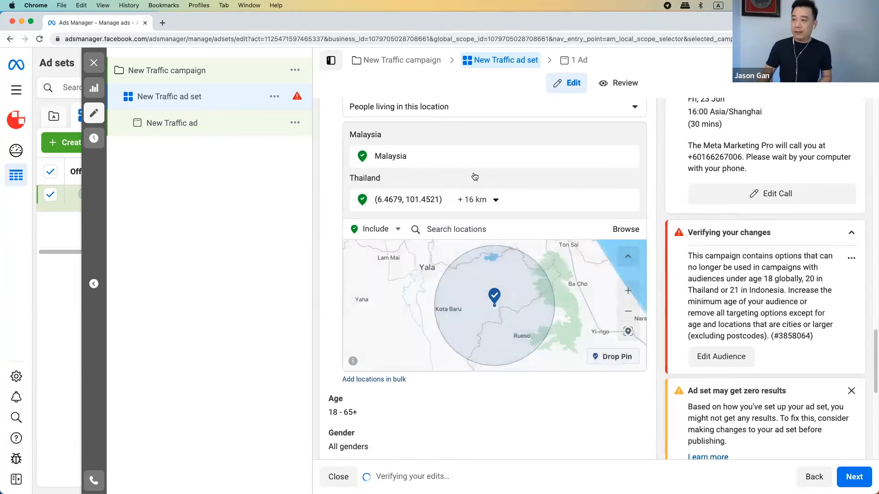
Set the radius around the dropped Thailand pin to 1 km
left_click(476, 200)
type("1")
left_click(581, 214)
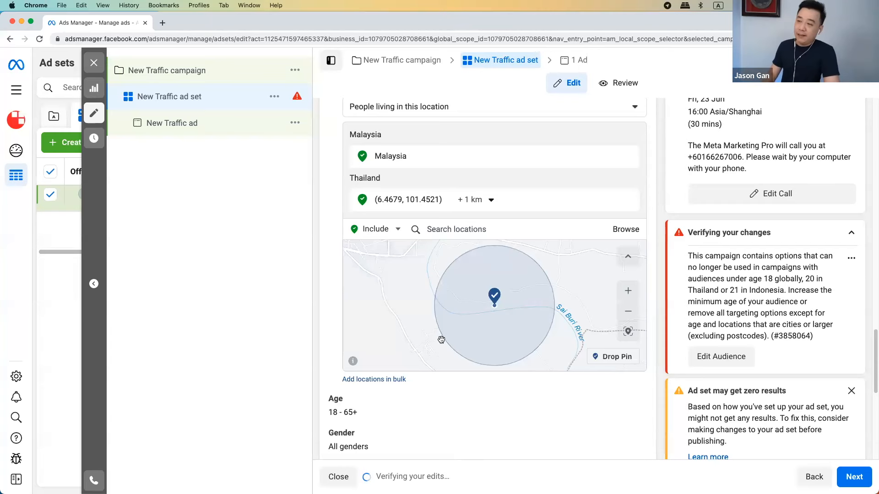
Open the detailed targeting for editing and search for "mercedes" without adding any suggestion
scroll(391, 301, "down", 4)
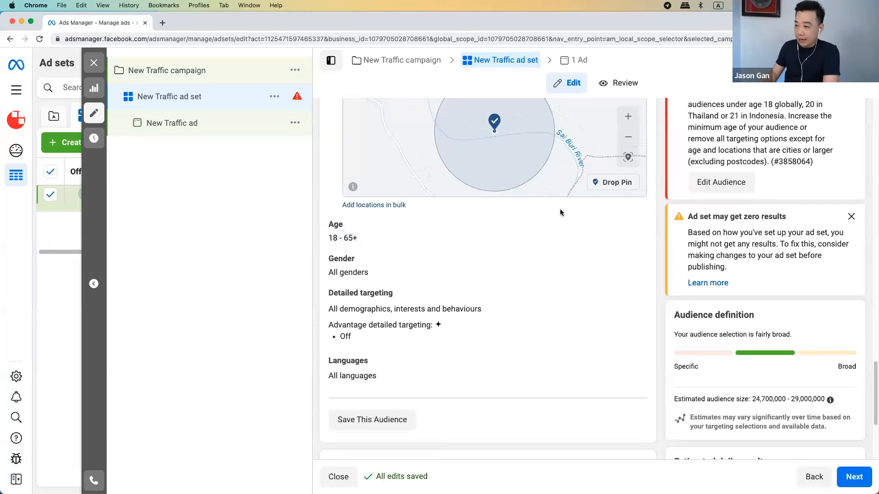
scroll(599, 279, "down", 1)
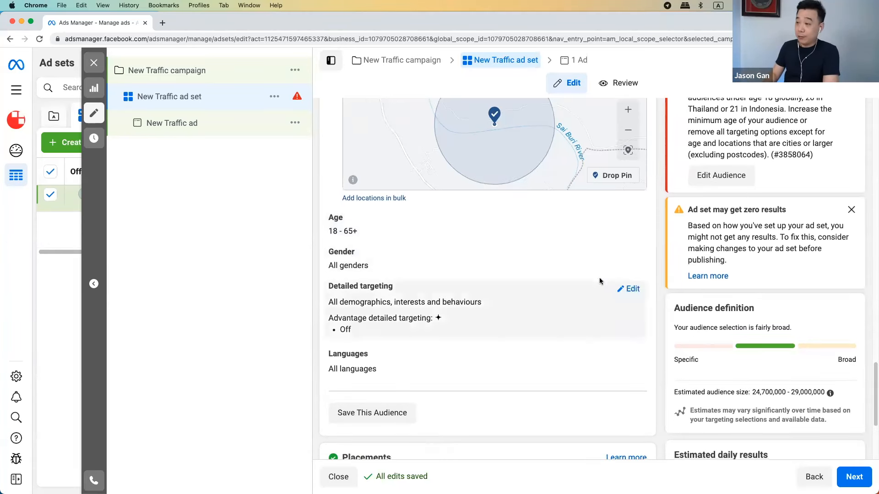
left_click(628, 289)
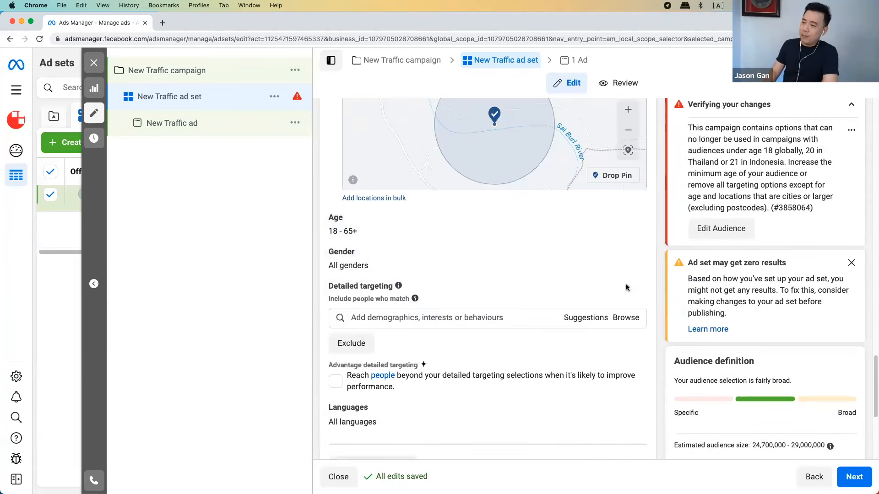
scroll(458, 257, "down", 3)
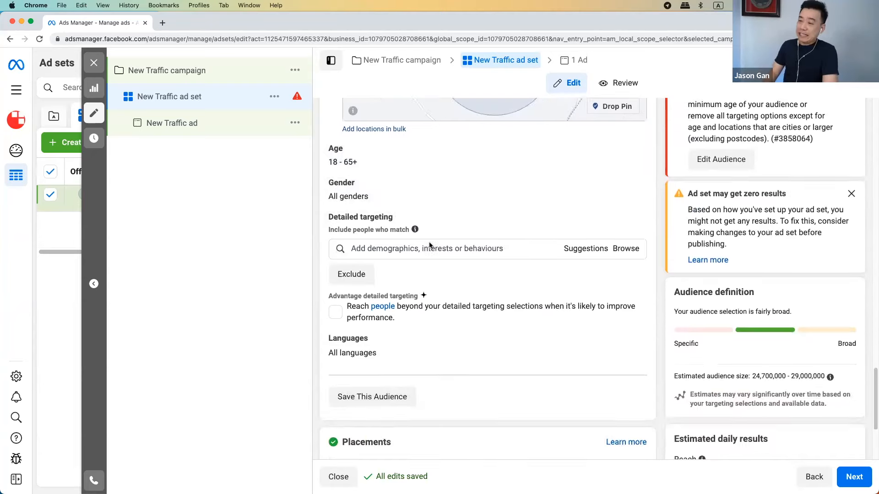
left_click(501, 251)
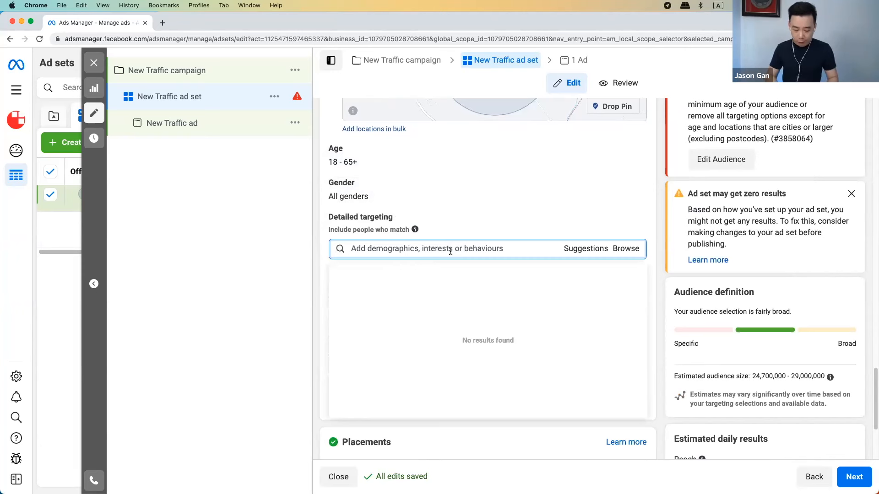
type("mercedes")
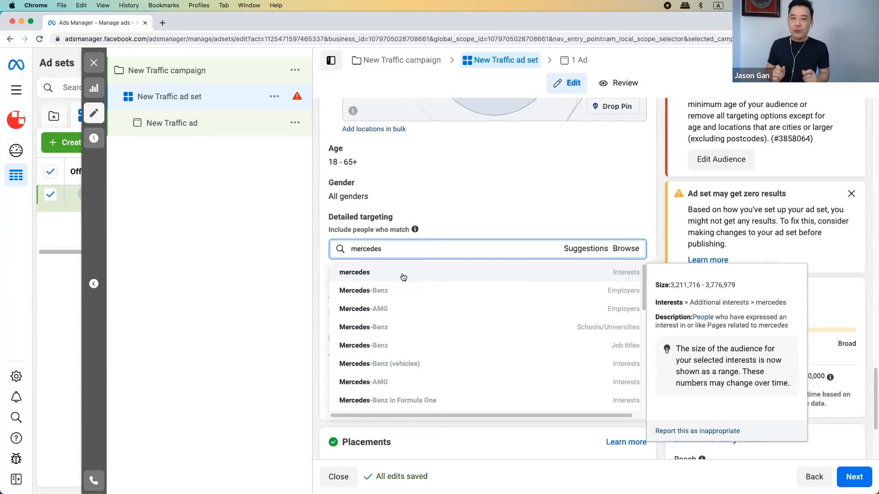
left_click(657, 222)
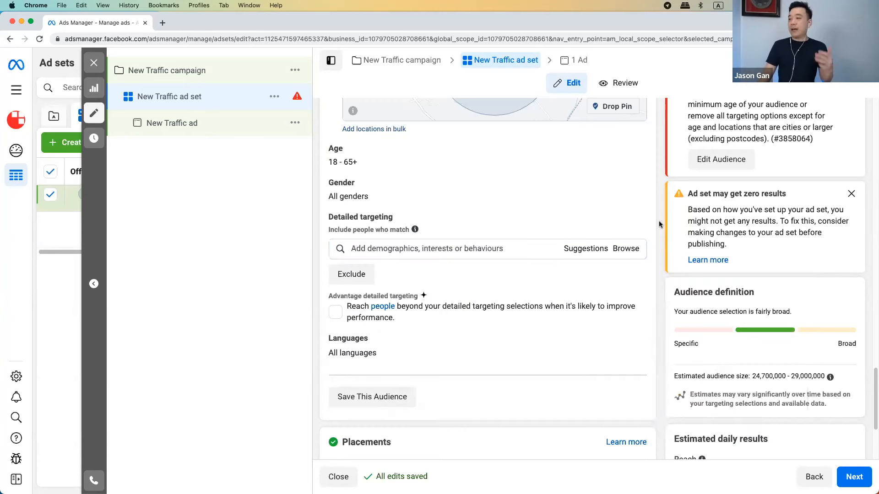
Examine the estimated audience size in the audience definition and read how this number is estimated
scroll(795, 383, "down", 3)
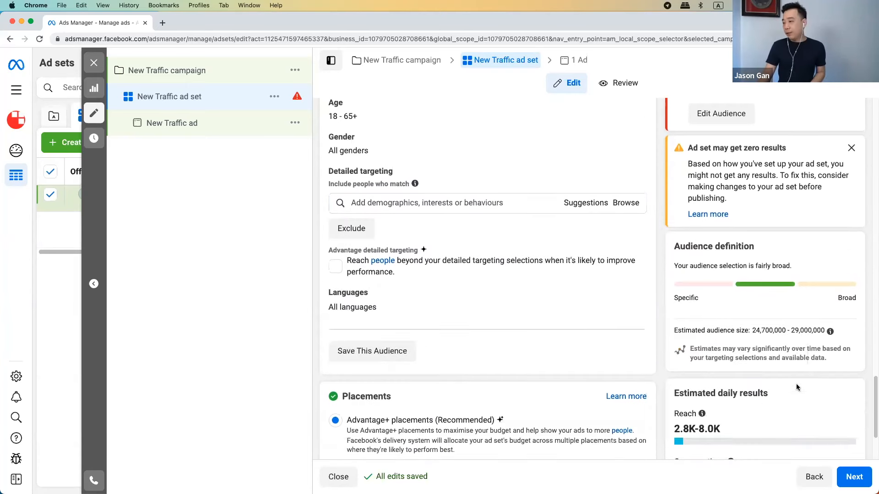
left_click_drag(790, 277, 829, 280)
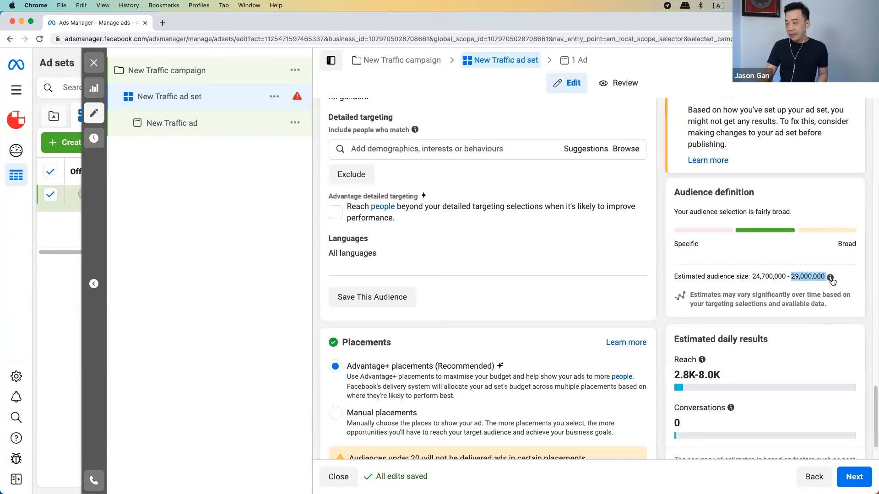
mouse_move(829, 280)
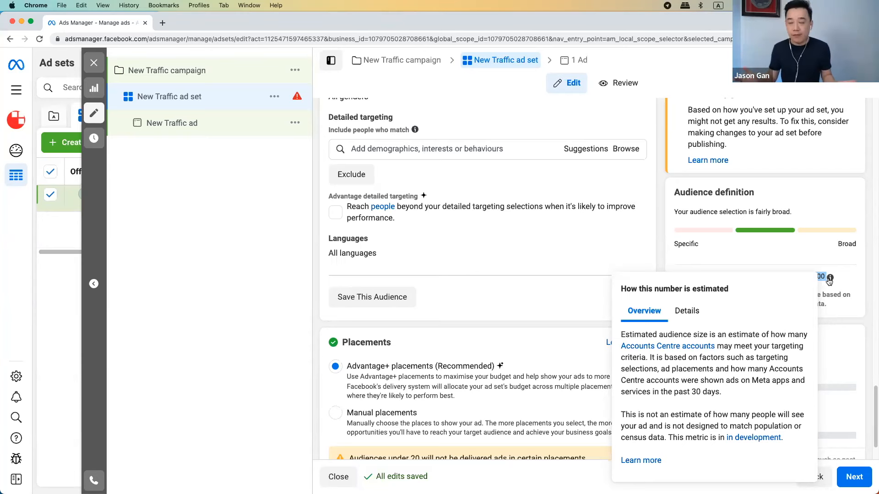
left_click(660, 223)
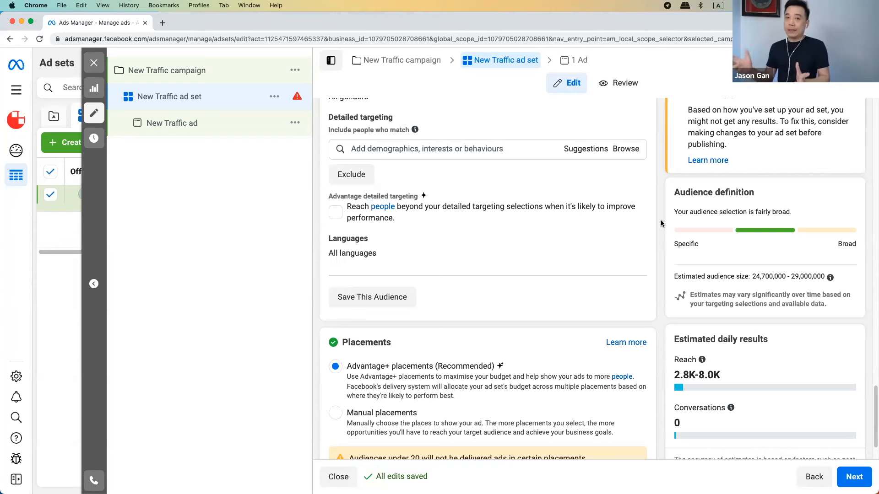
Start a new Custom Audience in the ad set's audience section, with Facebook Page as its source after trying Video and Website
scroll(654, 268, "up", 10)
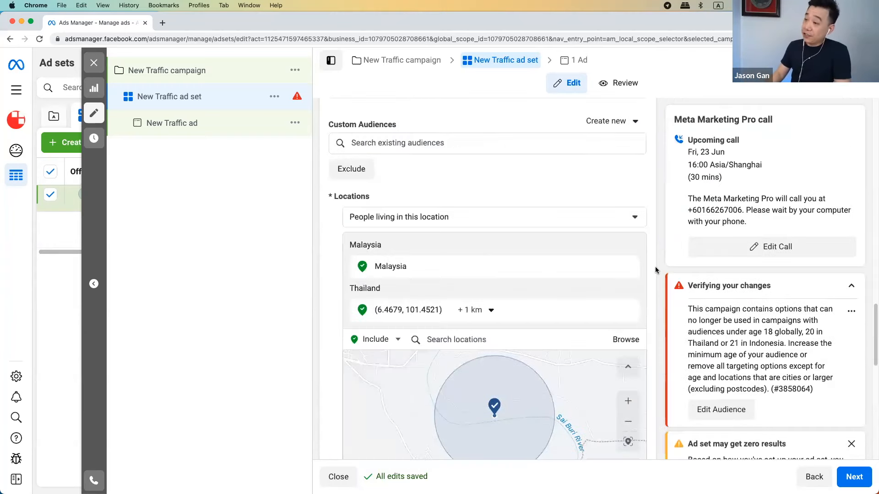
scroll(655, 270, "up", 3)
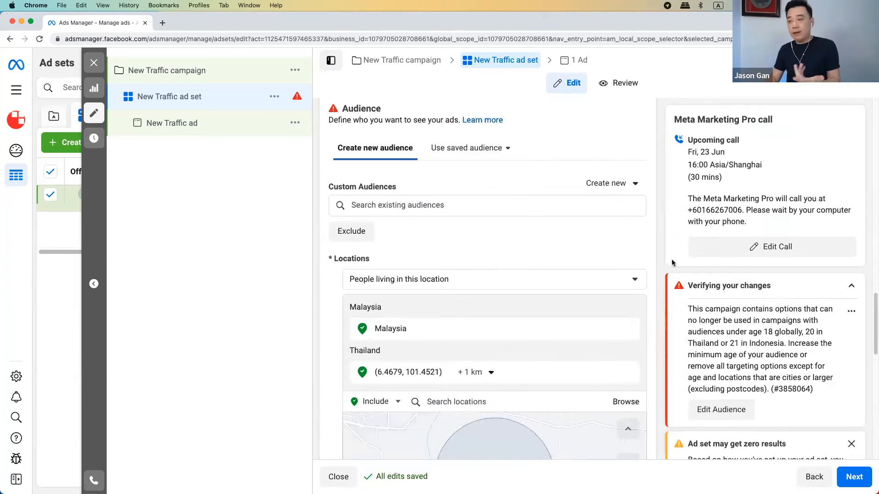
left_click(612, 184)
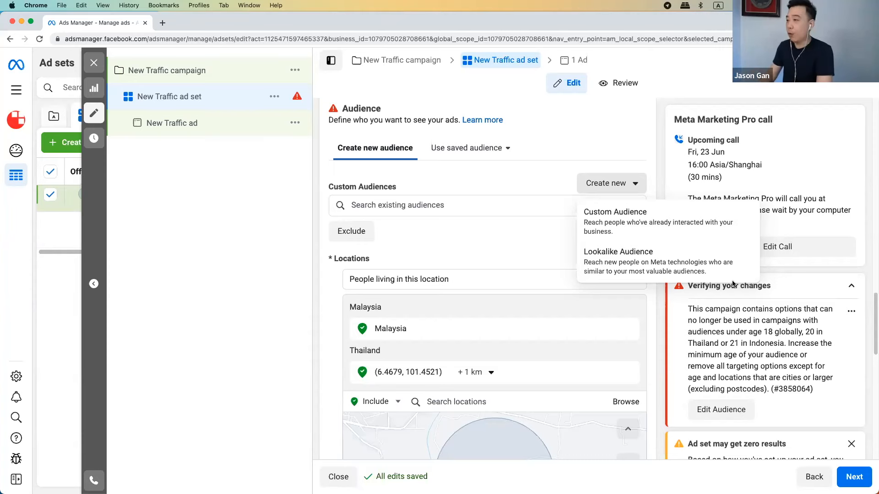
left_click(664, 222)
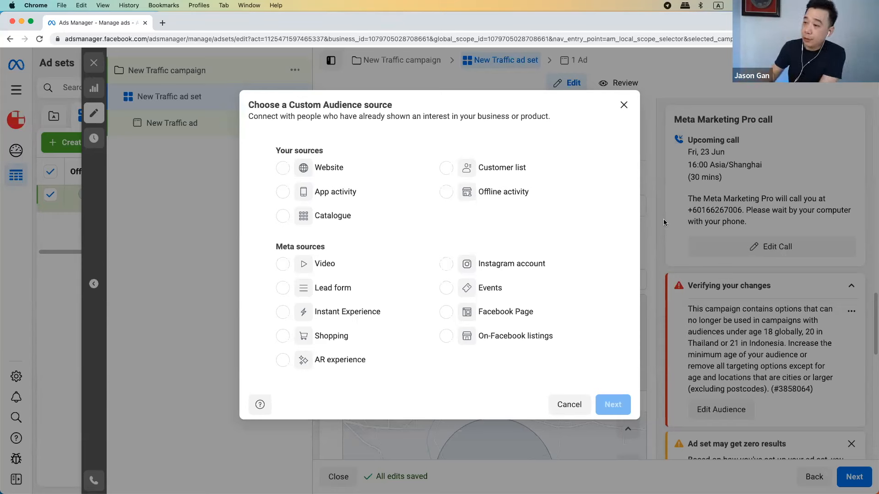
left_click(325, 265)
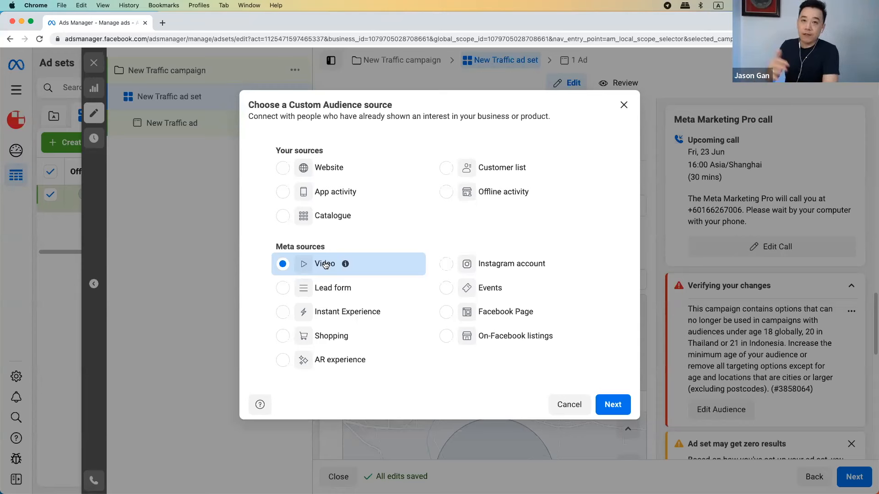
left_click(323, 167)
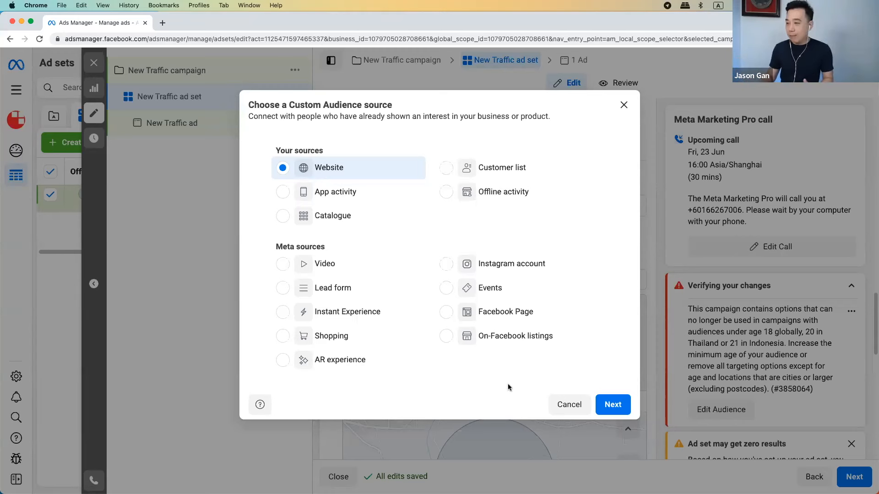
left_click(500, 321)
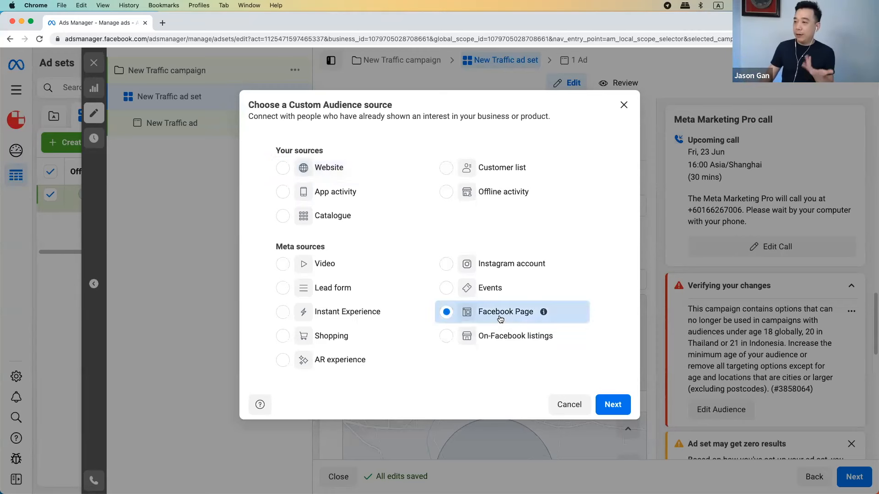
left_click(609, 404)
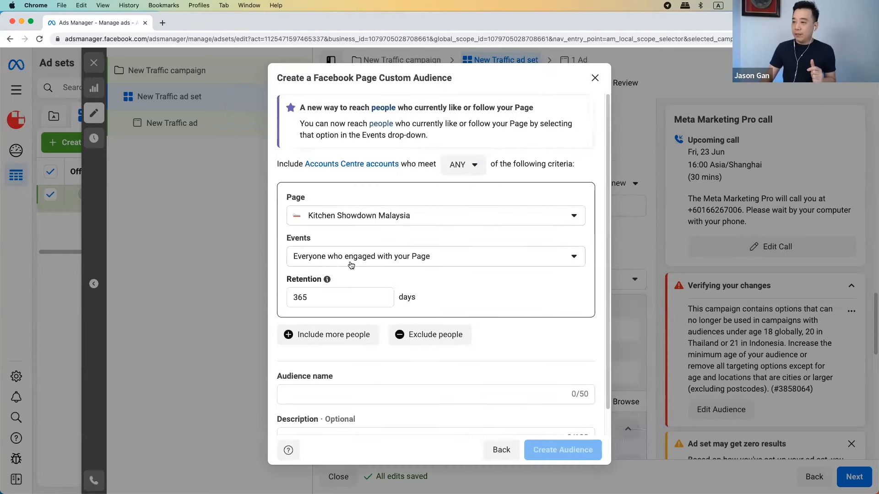
Review the engagement event options for the Kitchen Showdown Malaysia Page, and abandon the Custom Audience without creating it
left_click(356, 260)
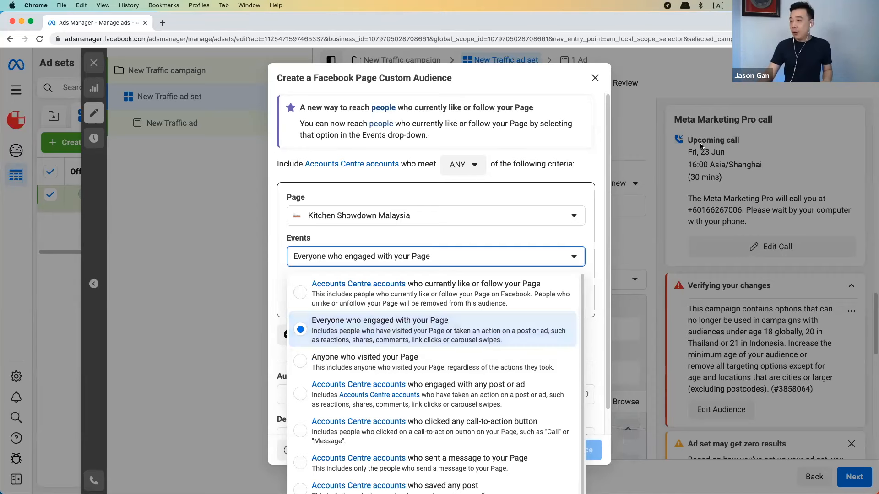
left_click(586, 159)
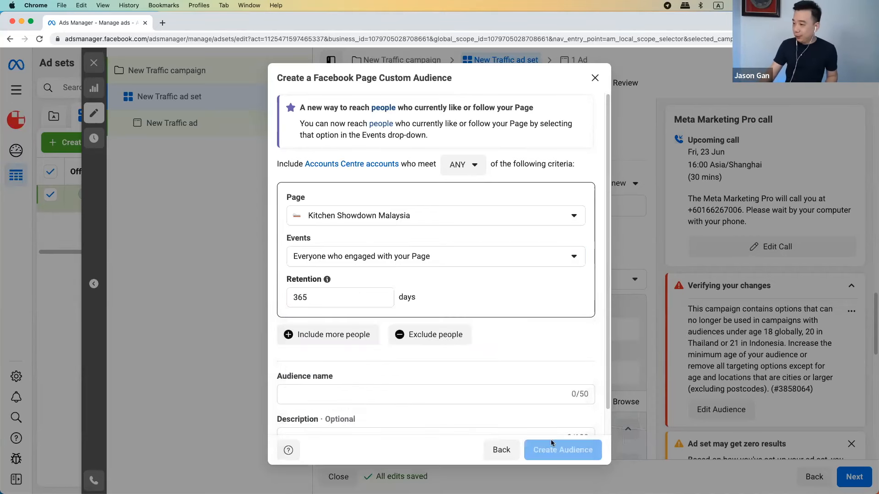
left_click(497, 456)
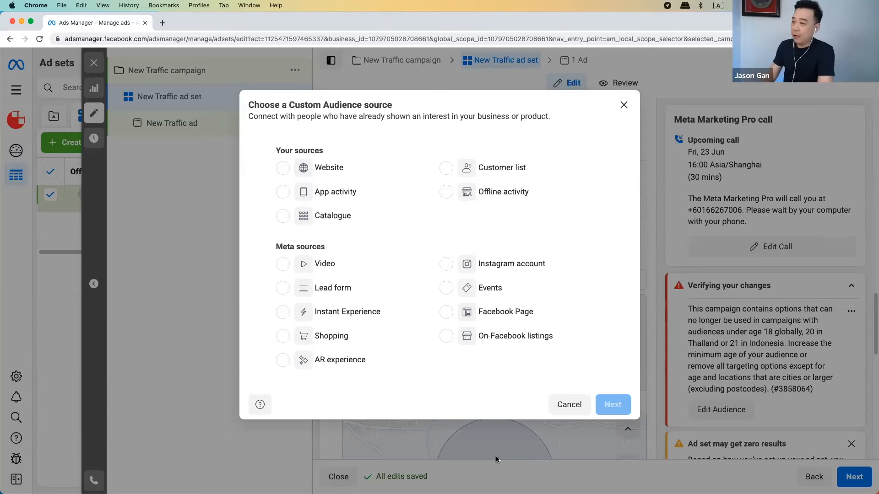
left_click(562, 403)
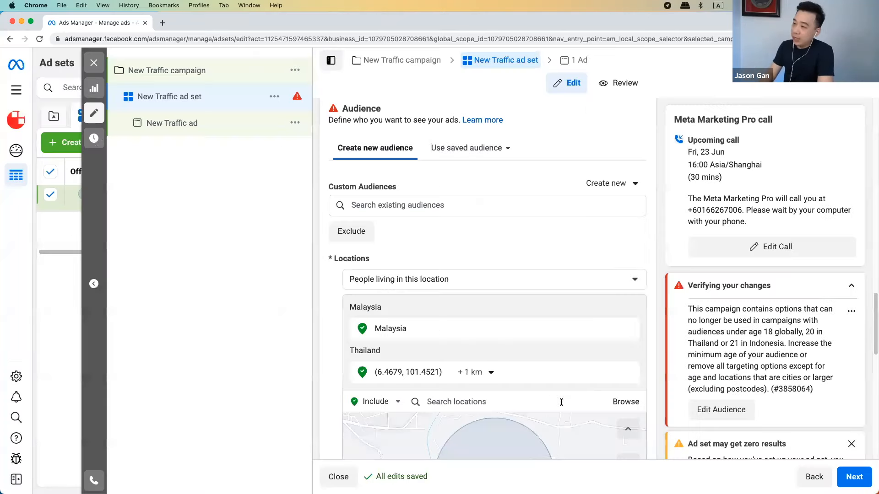
Try to create a new Custom Audience as the source of a Lookalike Audience, and cancel at the source choice
left_click(612, 182)
left_click(628, 254)
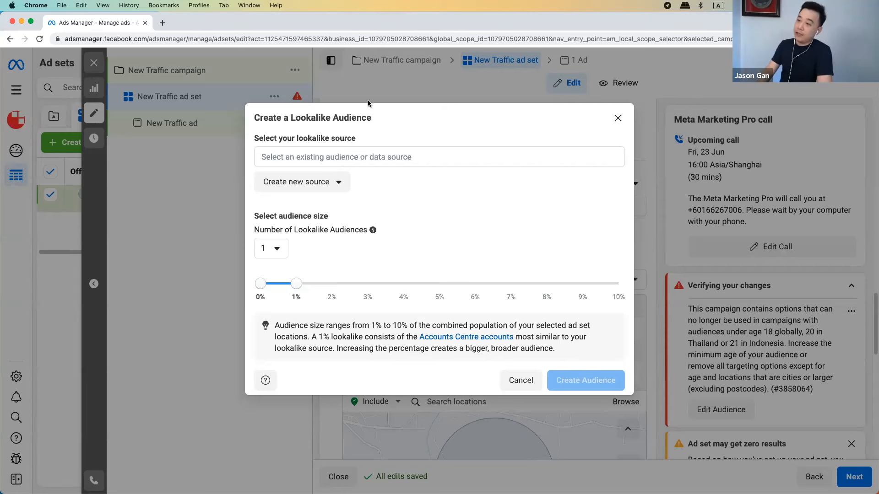
left_click(326, 182)
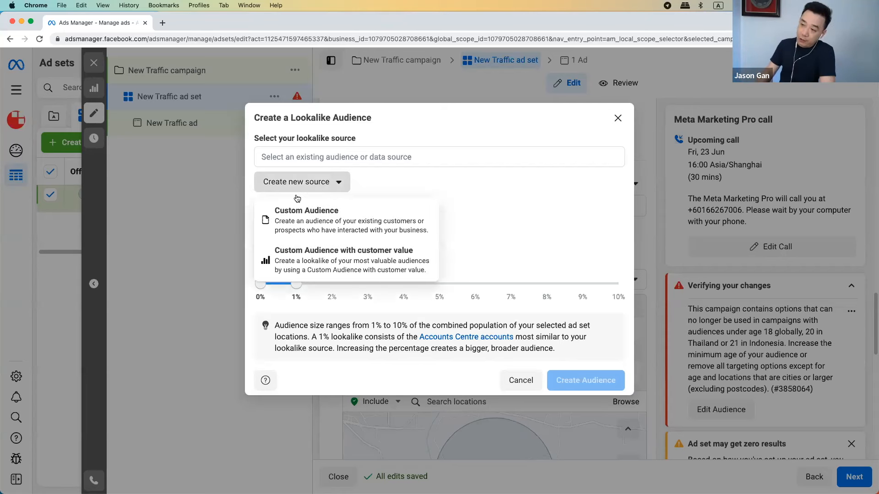
left_click(315, 221)
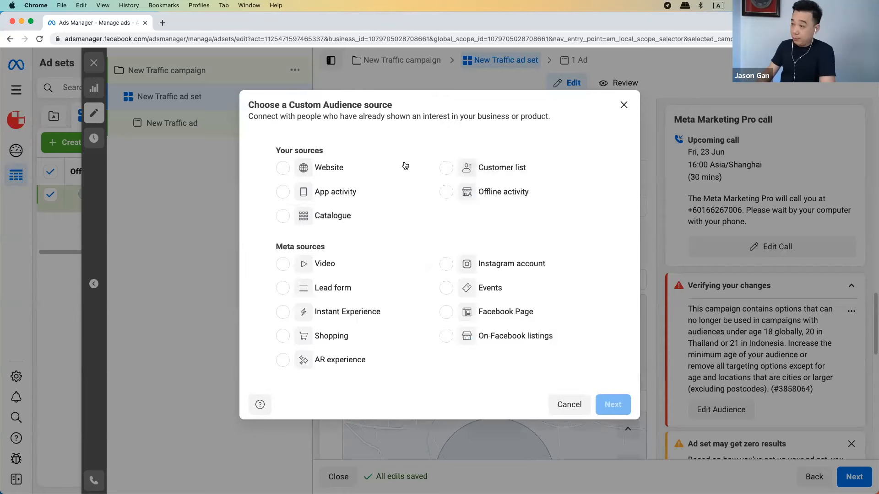
left_click(570, 404)
Start a new Lookalike Audience and view the kinds of new source it offers without choosing one
left_click(609, 191)
left_click(608, 256)
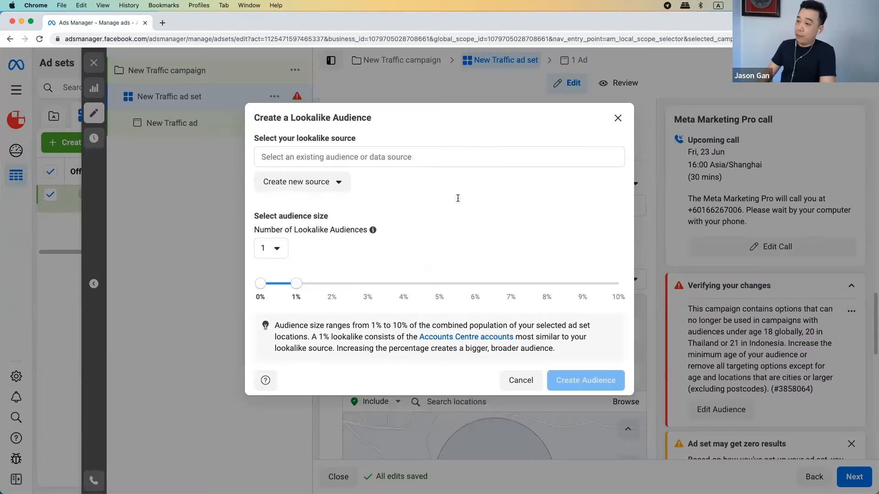
left_click(321, 182)
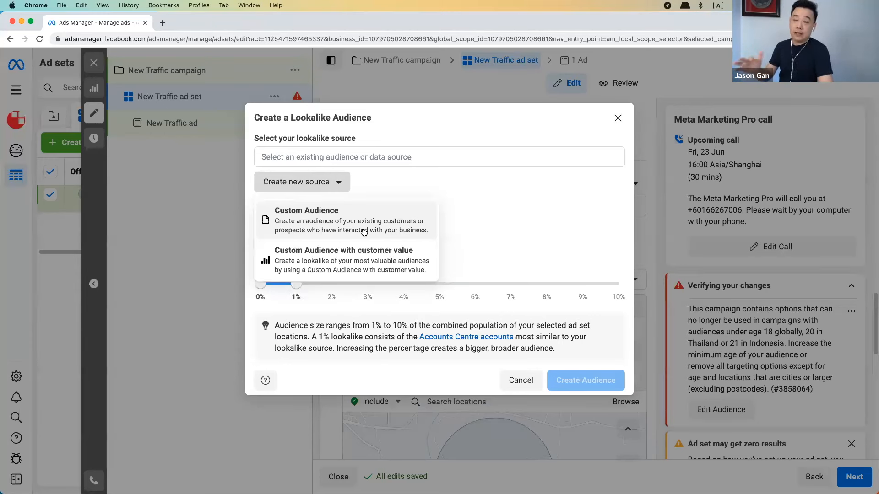
left_click(482, 200)
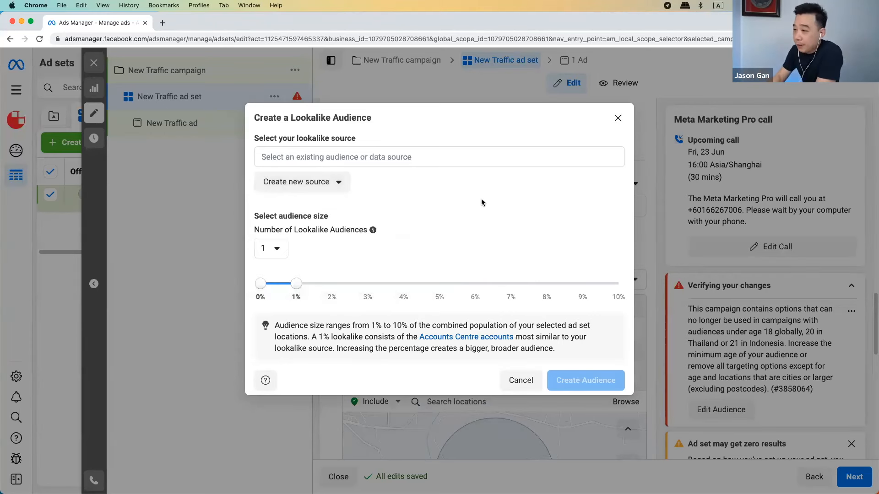
Try 3 and 6 as the number of Lookalike Audiences, and check the available number choices
left_click(278, 251)
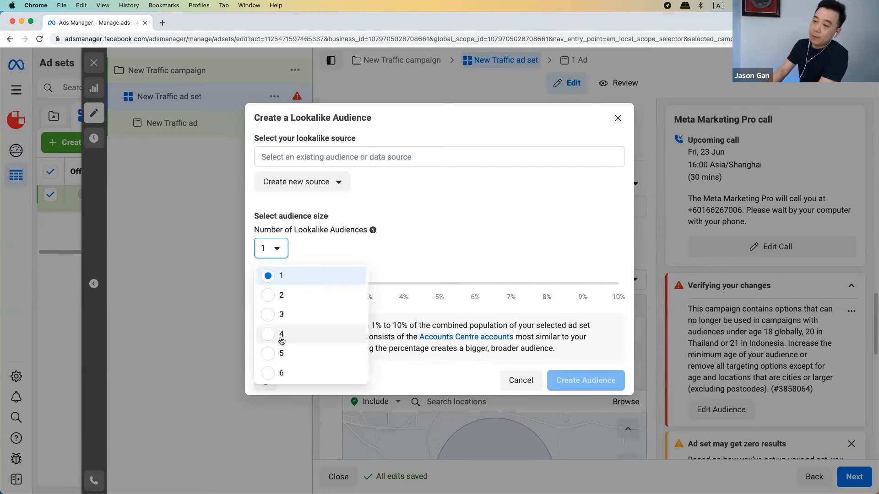
left_click(285, 315)
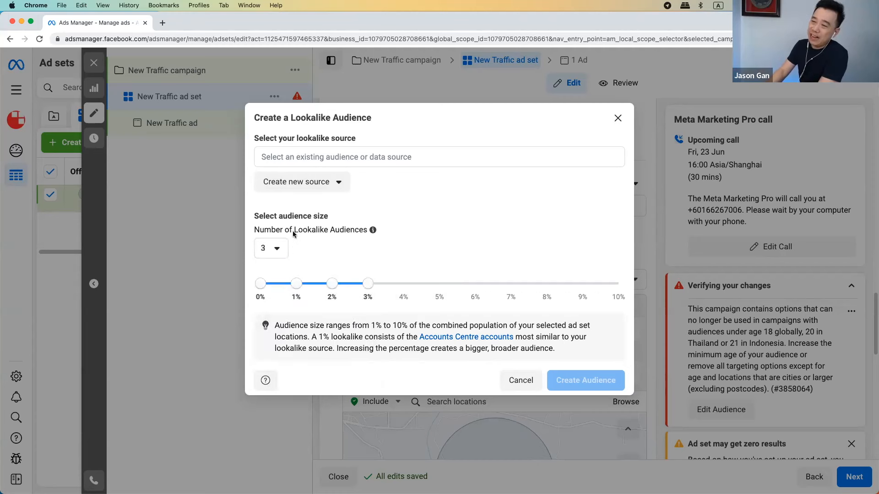
left_click(274, 250)
left_click(286, 371)
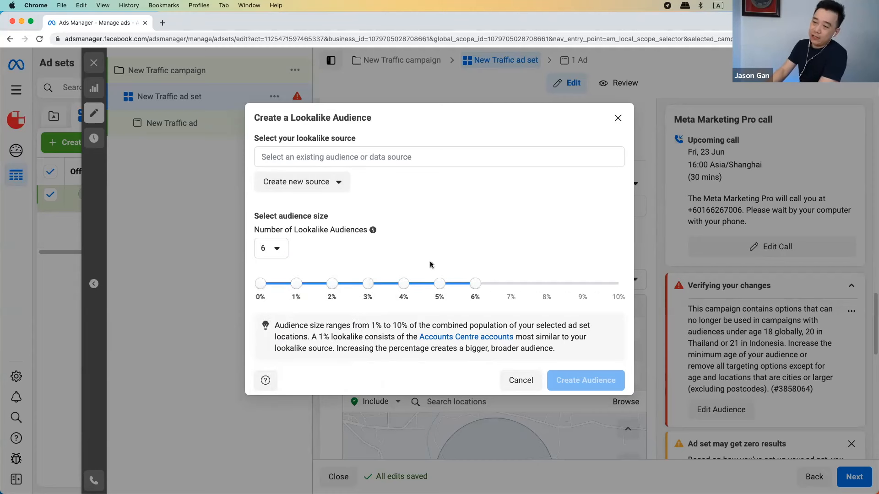
left_click(277, 251)
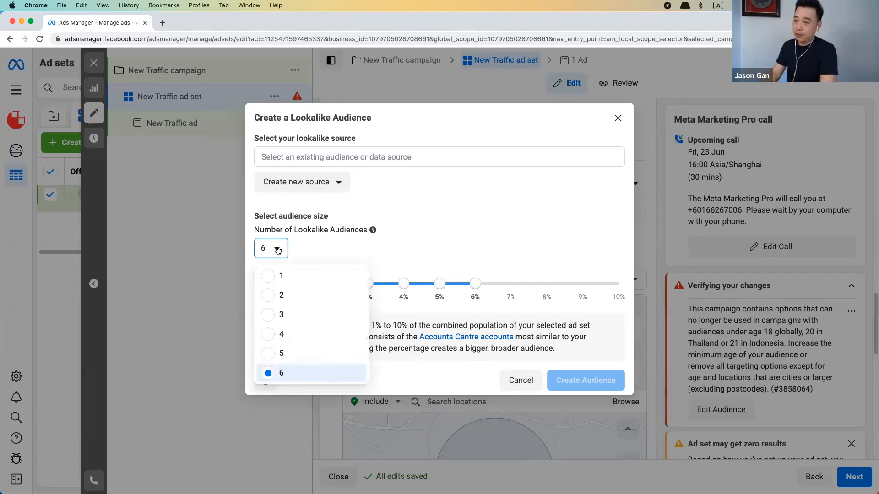
left_click(280, 253)
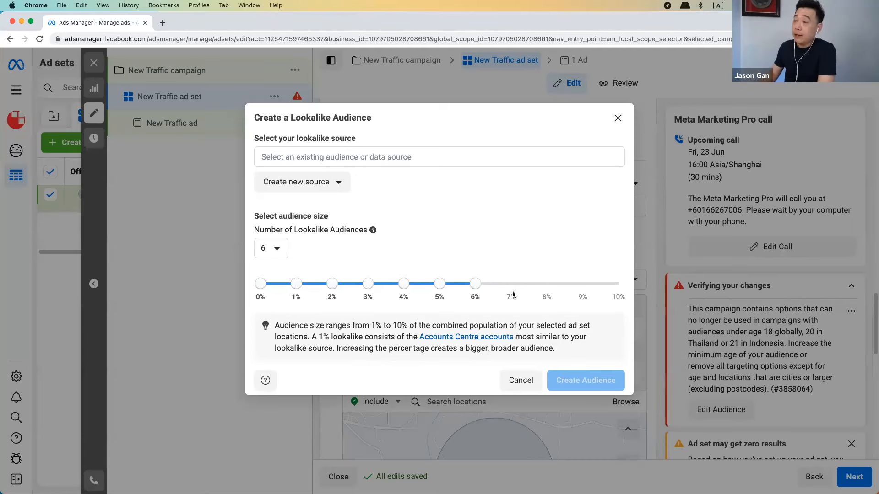
Set the number of Lookalike Audiences to 1 and its size range to 0–2%, after trying the 10% maximum
left_click(275, 247)
left_click(278, 273)
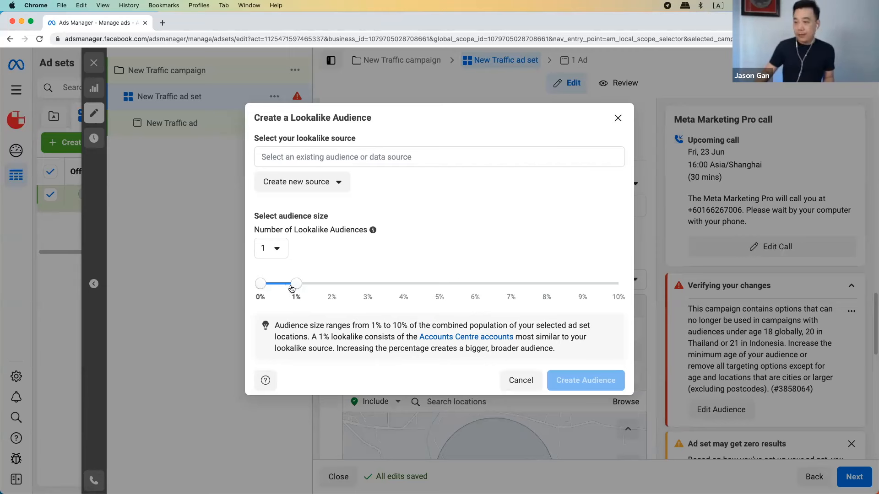
left_click_drag(296, 289, 326, 292)
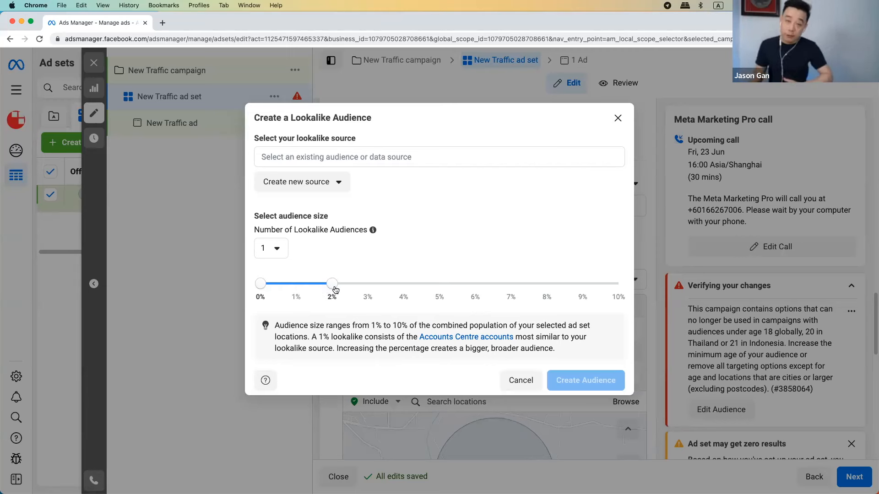
left_click_drag(335, 289, 662, 277)
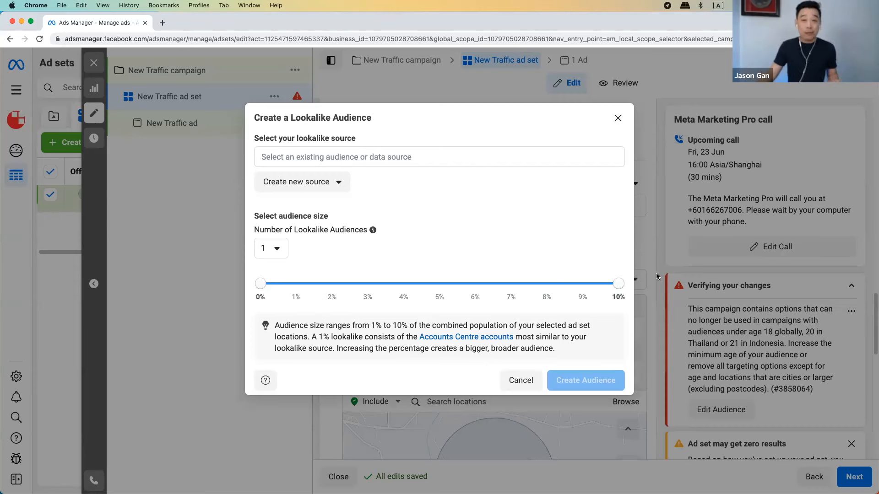
left_click_drag(618, 284, 332, 298)
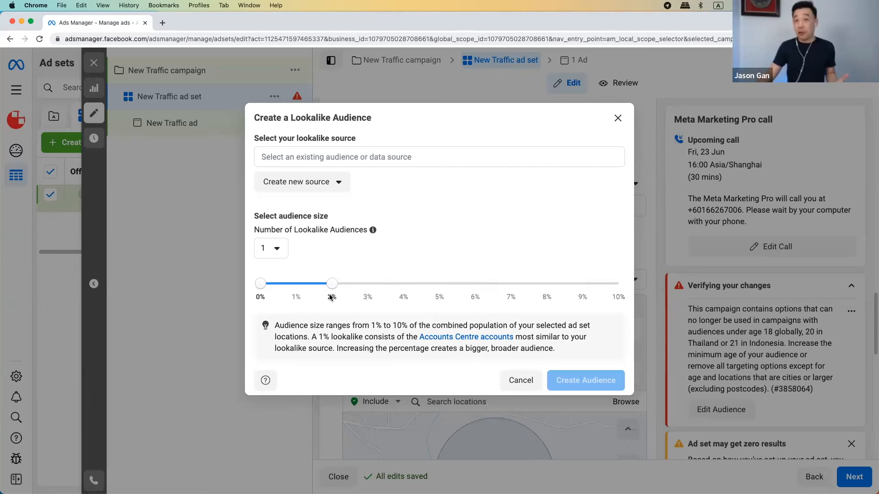